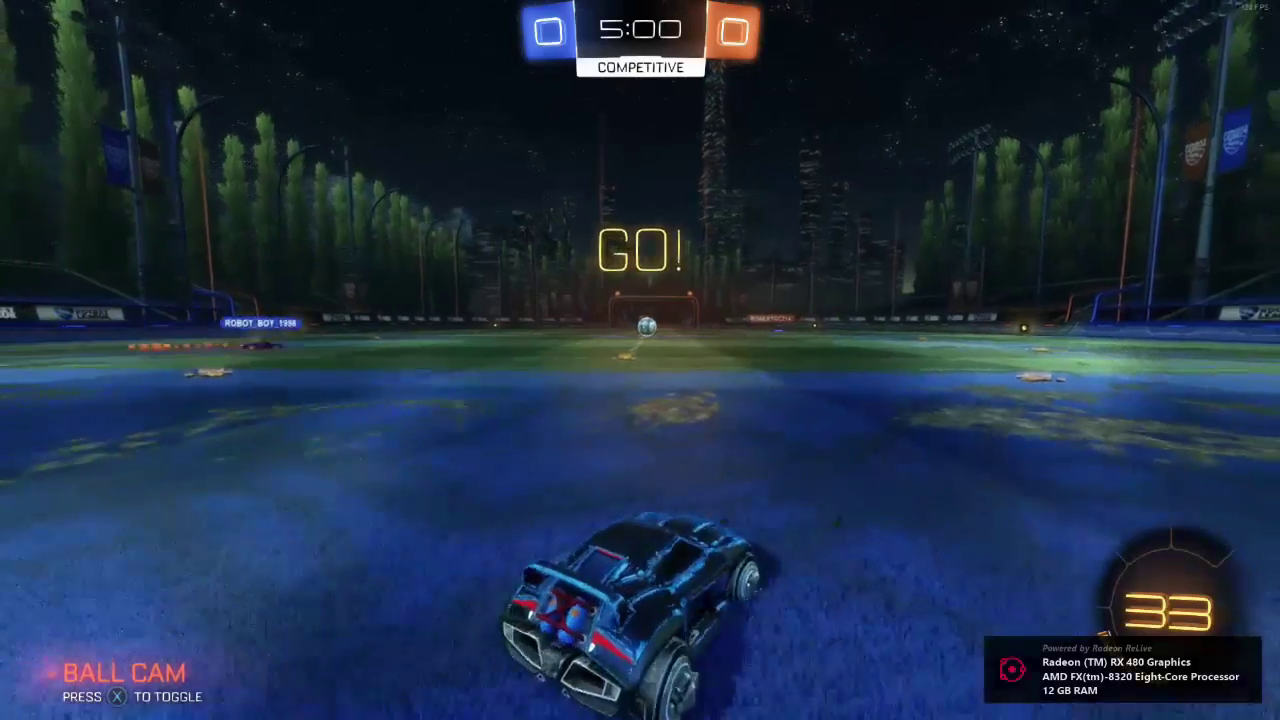
Drive and drift toward the ball at kickoff, boost along the wall, then flip into it
key(a)
key(w)
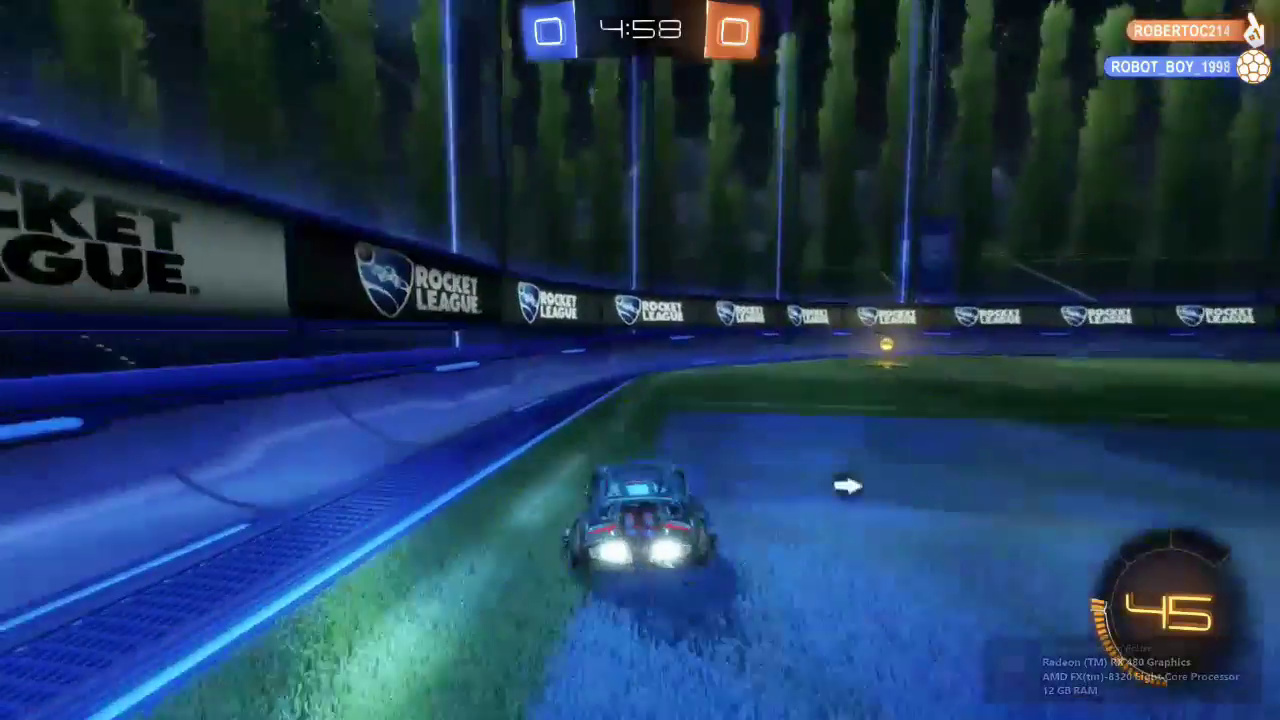
key(w)
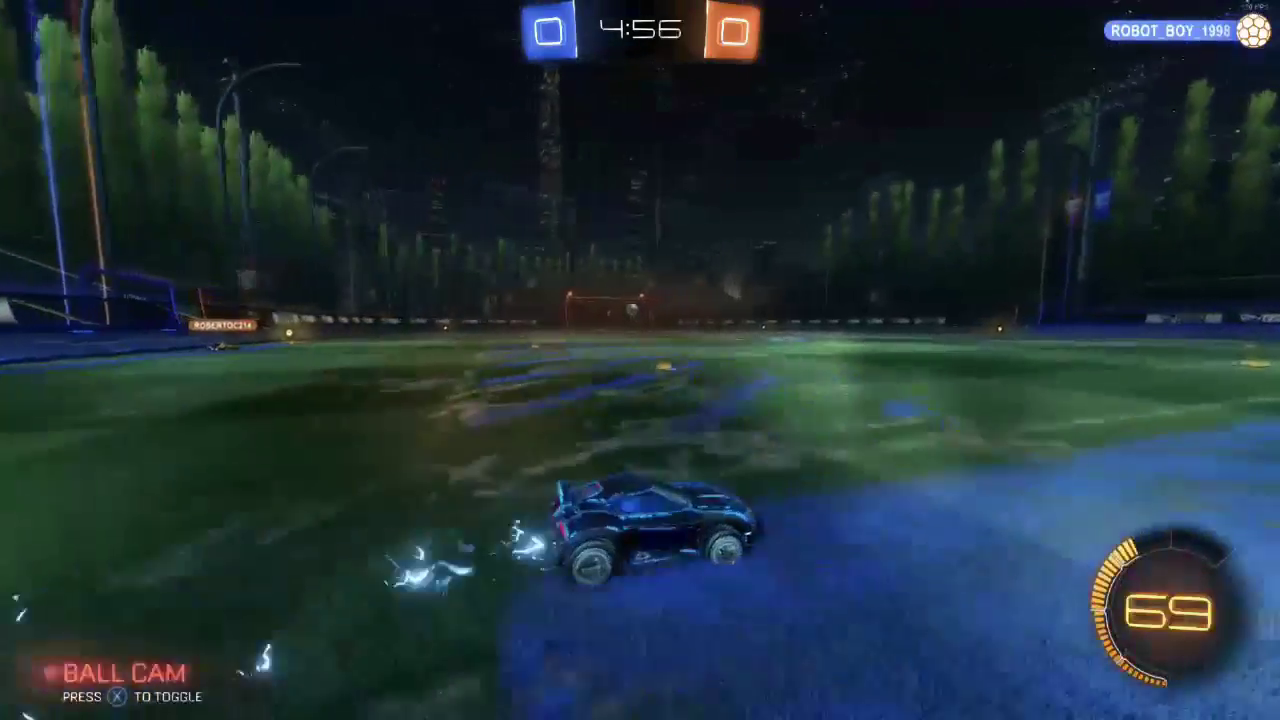
key(w)
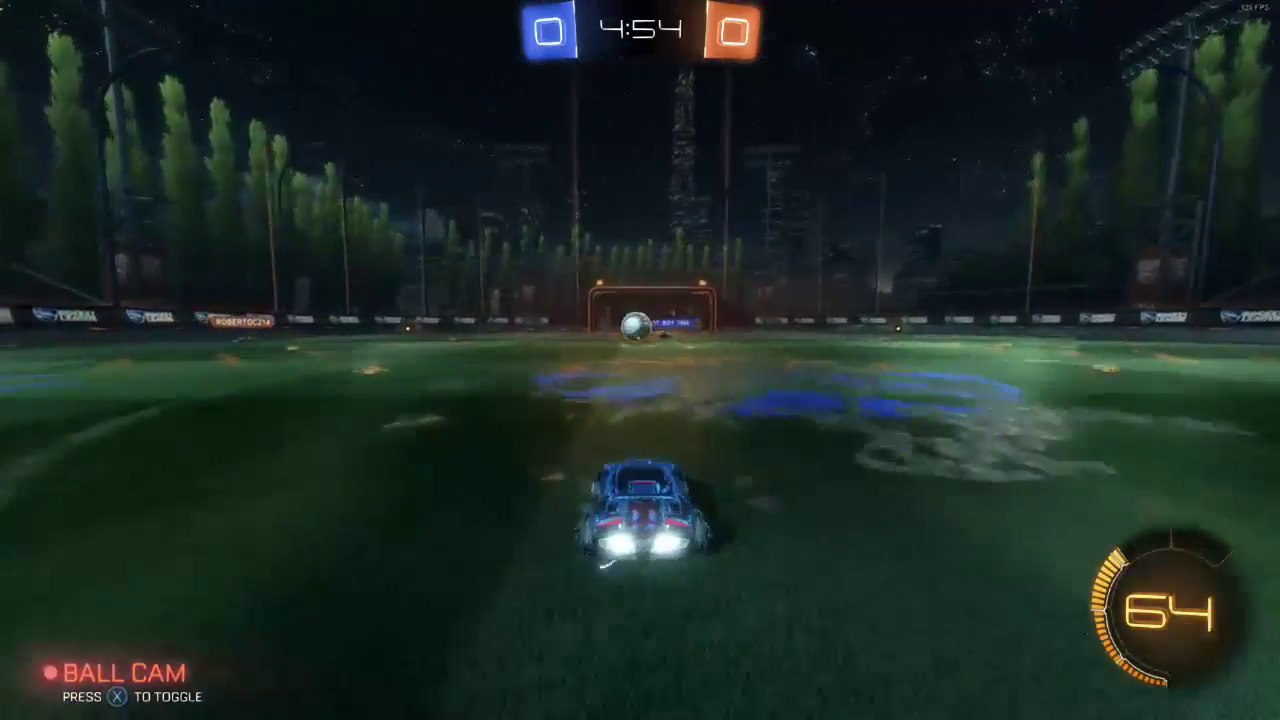
key(space)
key(w)
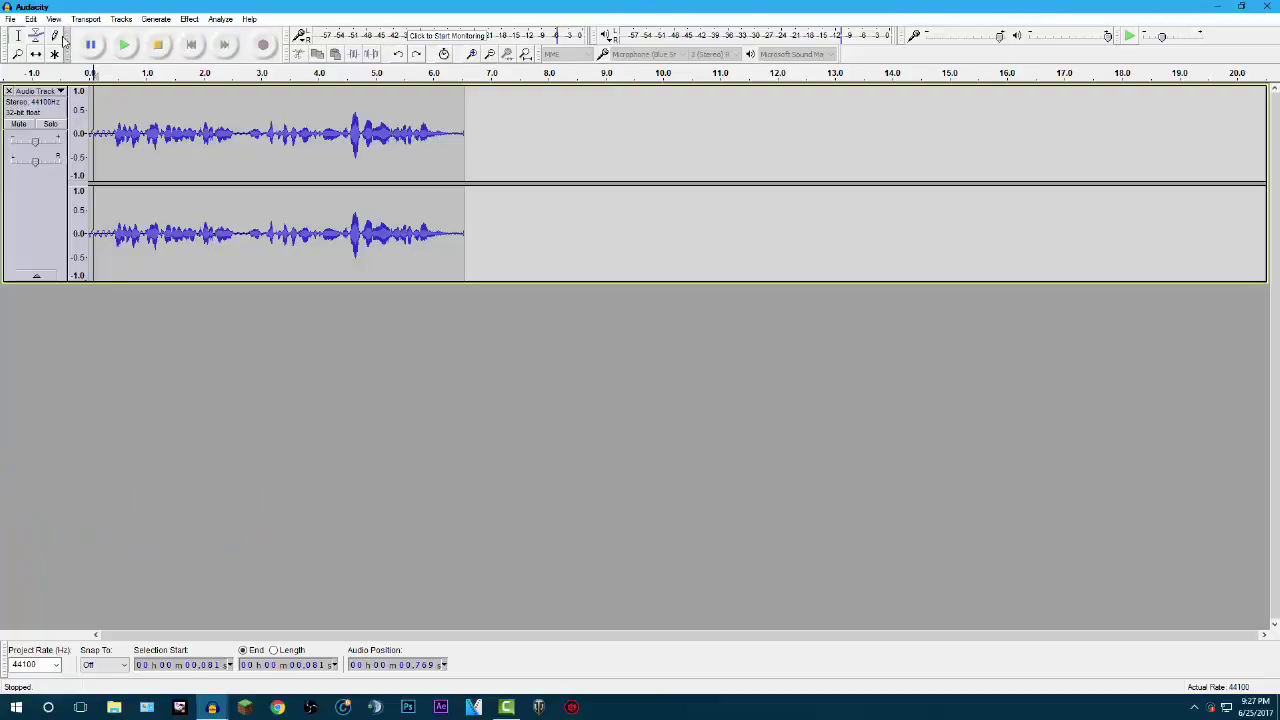
Glance at the Edit menu, then play the voice recording from near the clip start
click(29, 19)
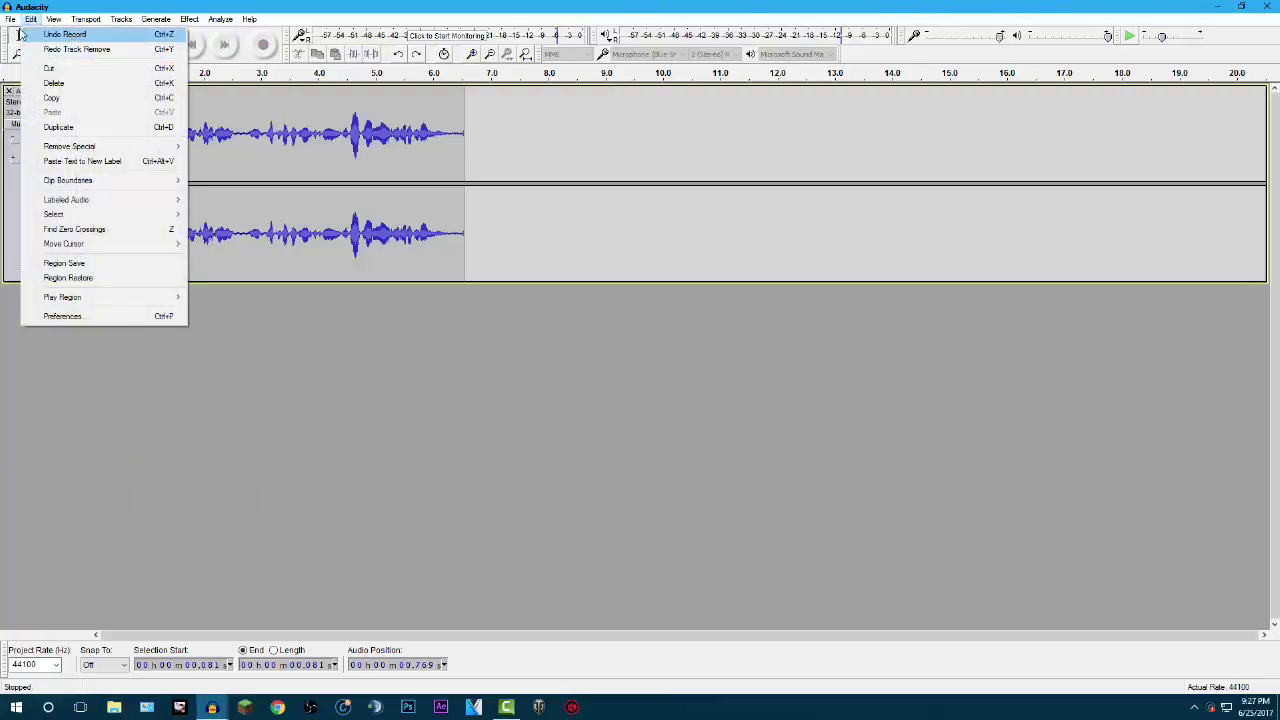
key(Escape)
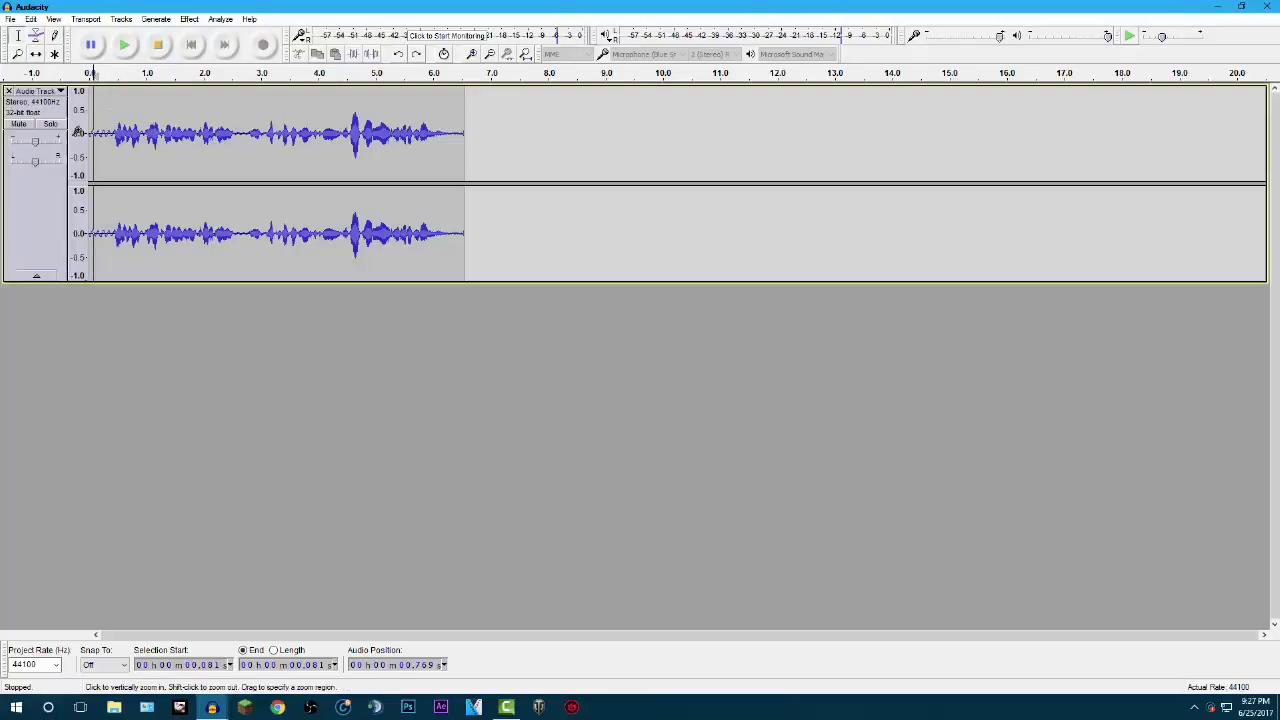
click(102, 140)
click(124, 45)
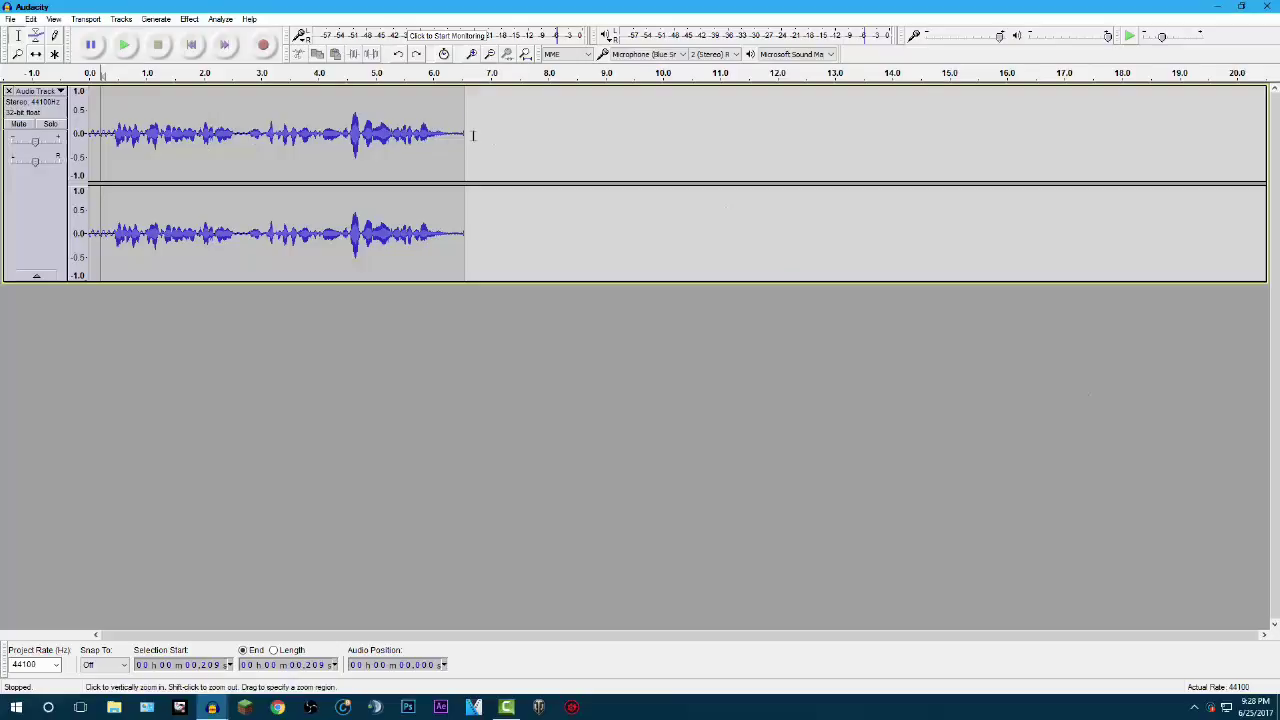
drag(468, 135, 88, 127)
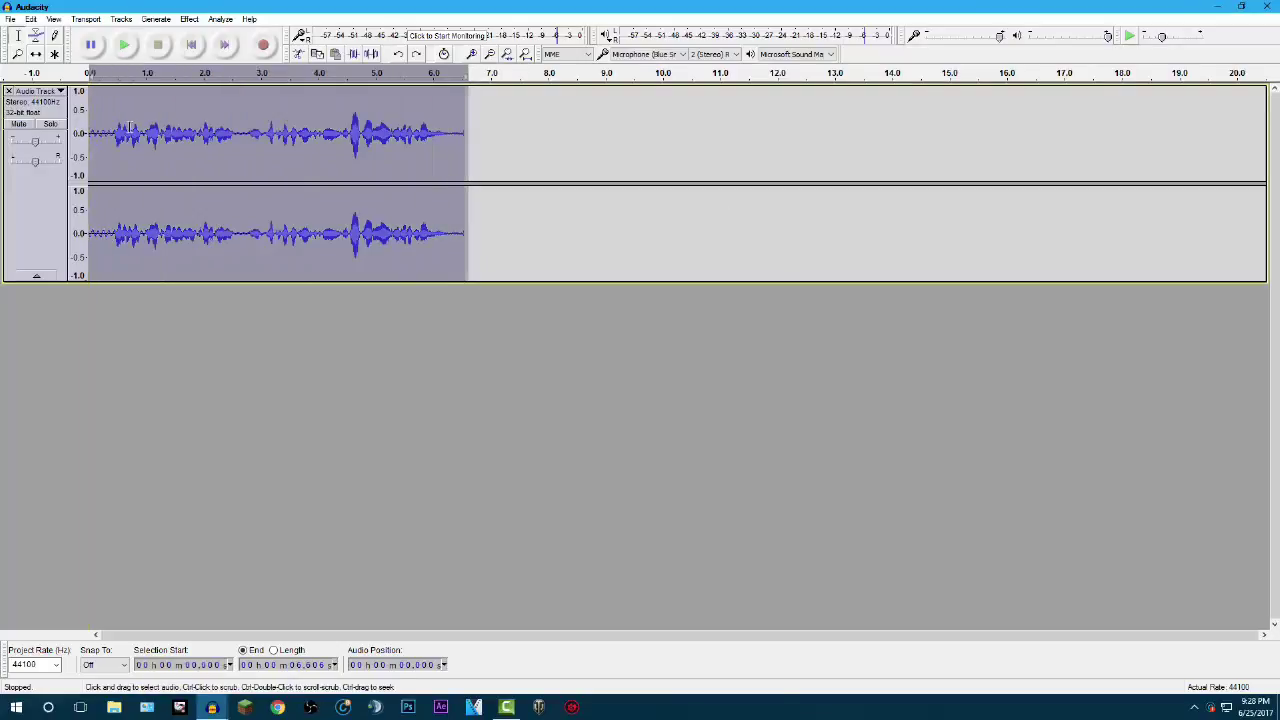
click(190, 20)
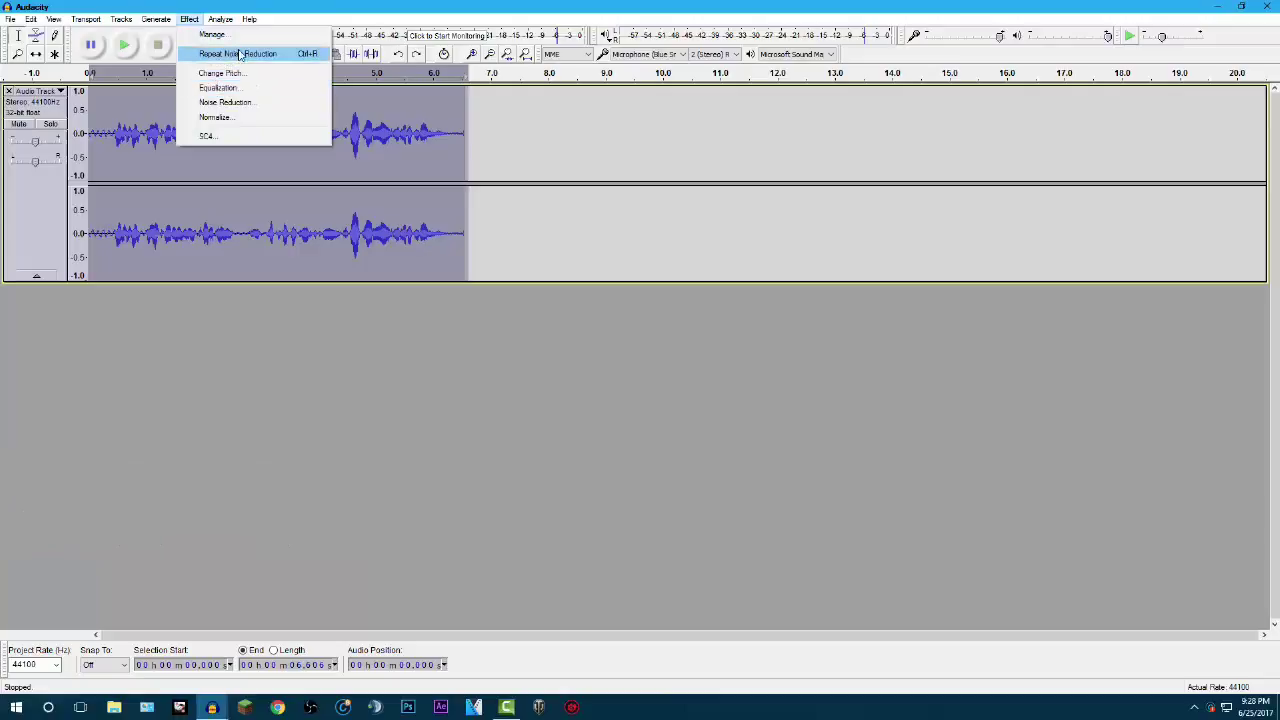
click(211, 35)
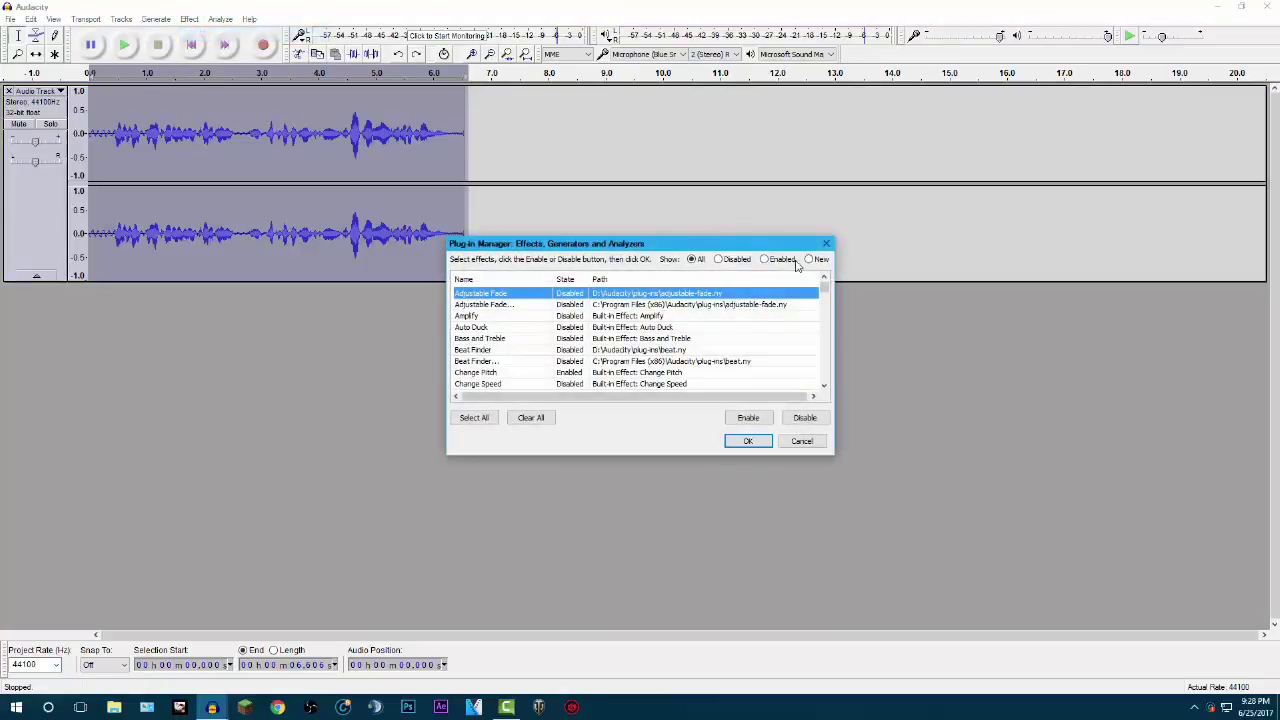
click(826, 243)
click(199, 20)
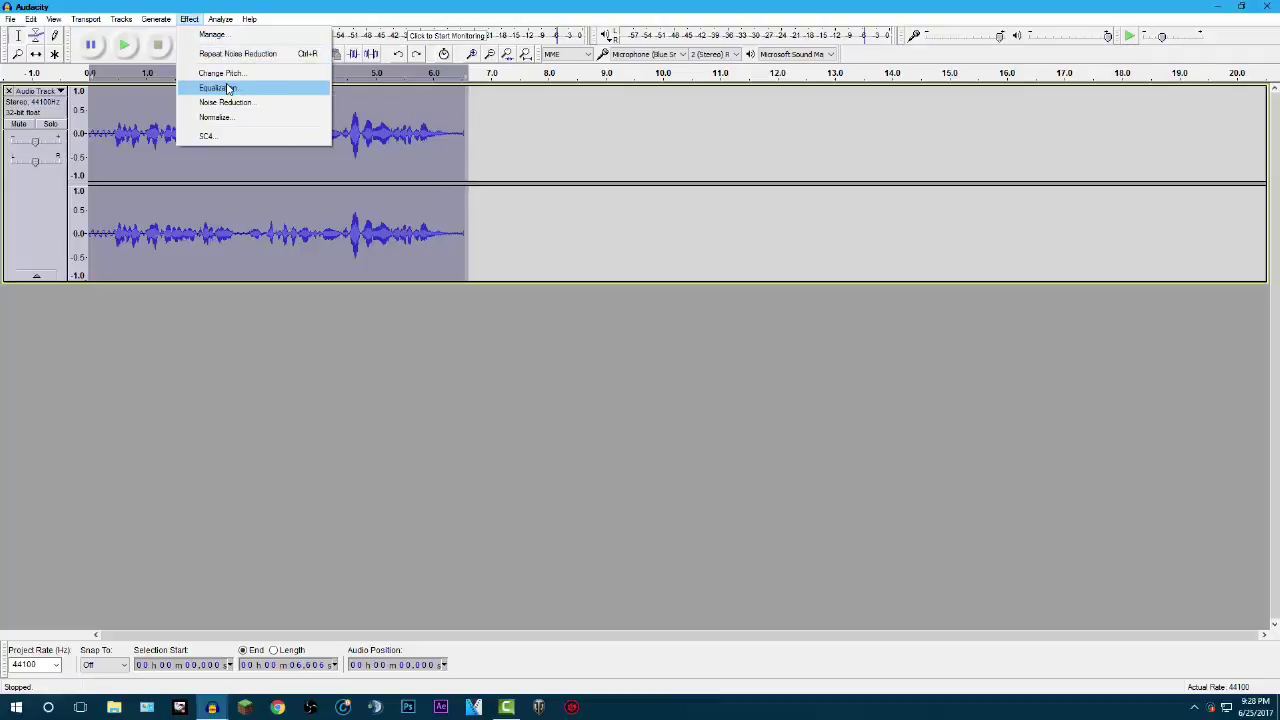
Apply the Bass Boost equalization curve to the voice clip
click(422, 9)
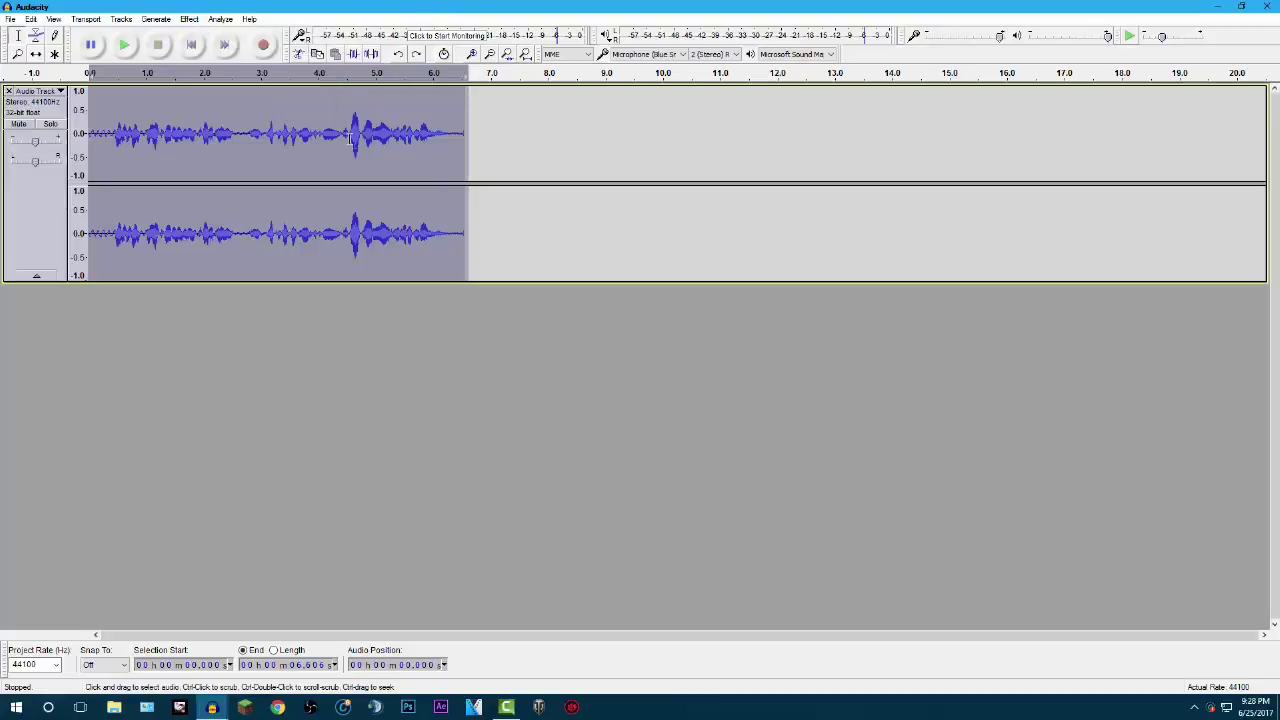
click(200, 20)
click(201, 22)
click(200, 22)
mouse_move(192, 22)
click(196, 89)
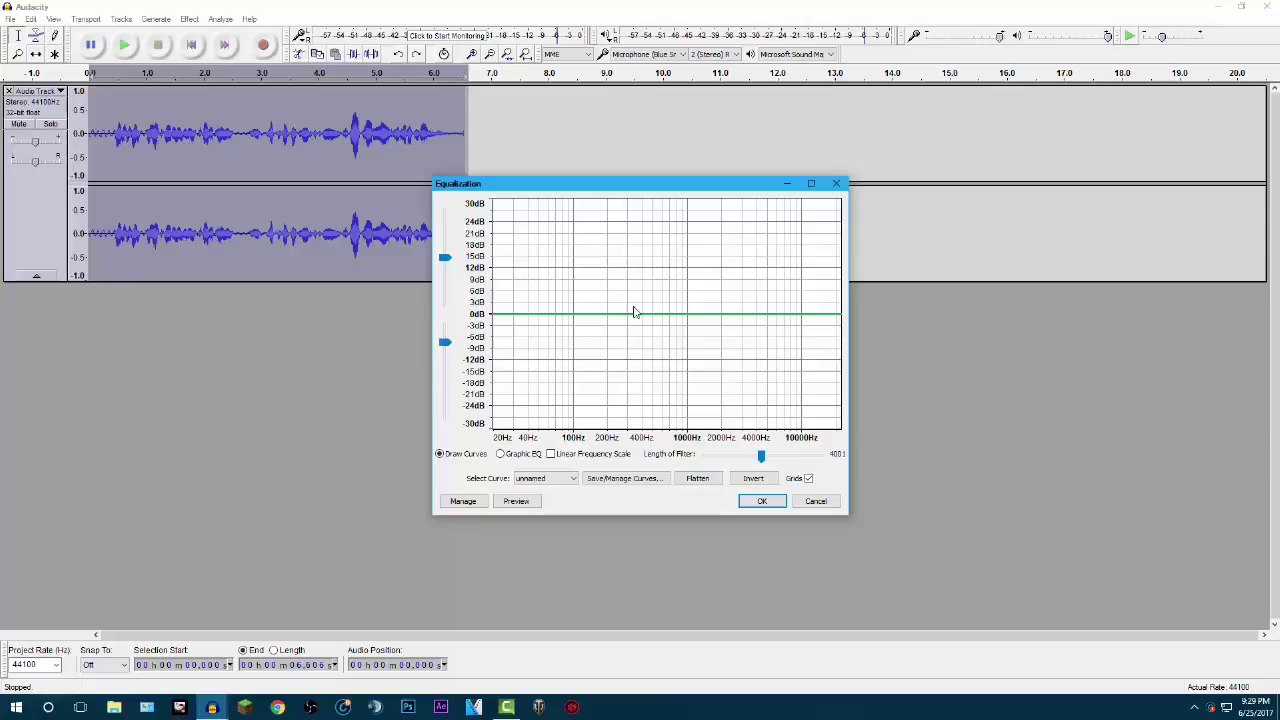
click(545, 478)
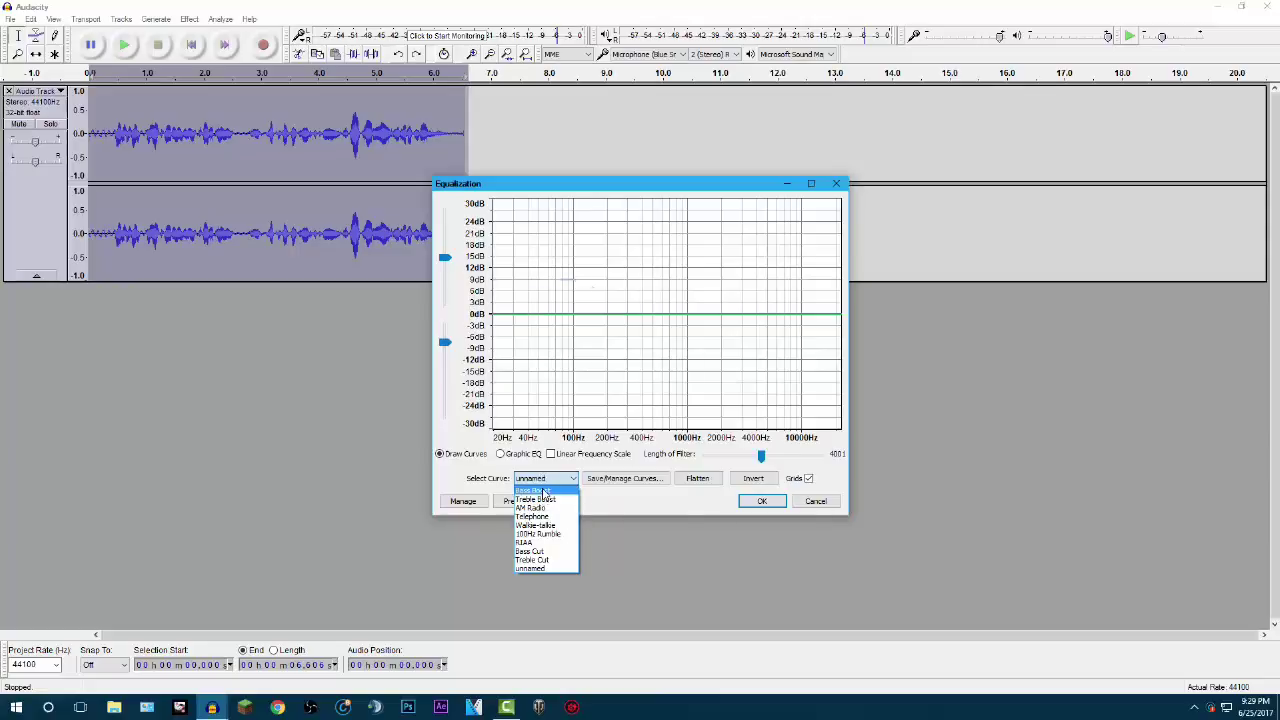
click(540, 490)
click(761, 501)
Apply the Treble Boost equalization curve to the voice clip
click(190, 20)
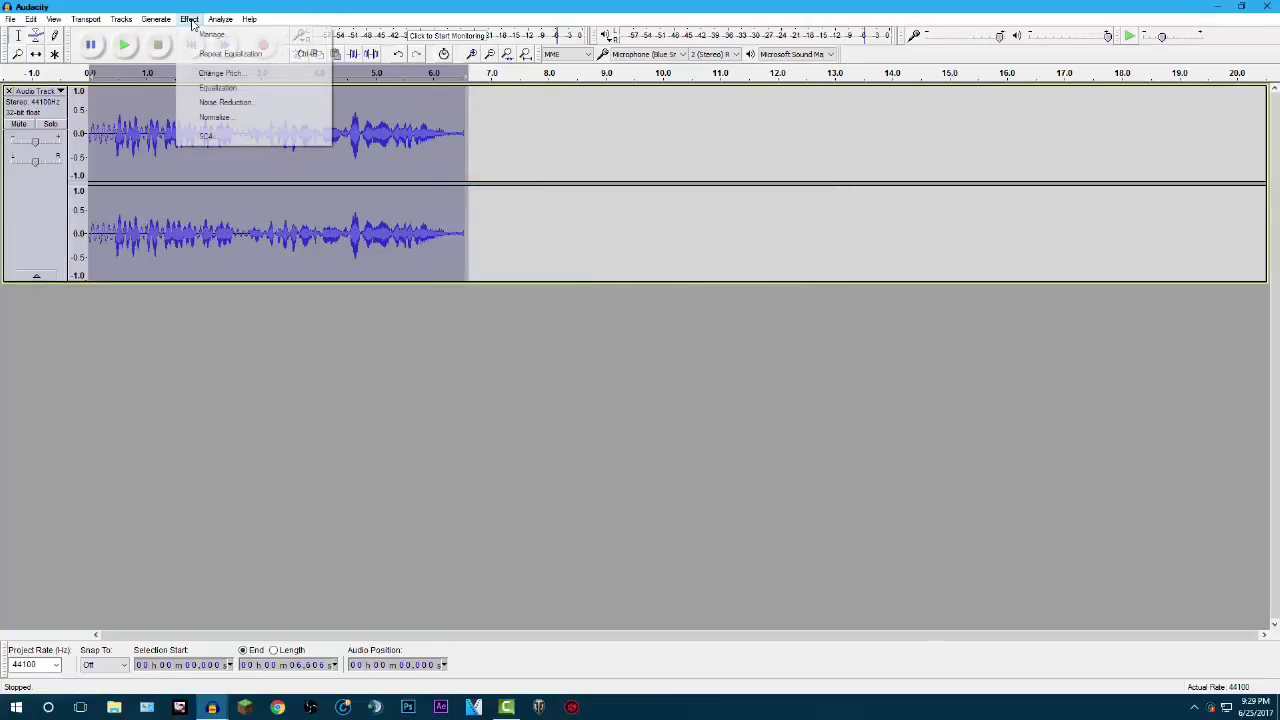
click(226, 88)
click(522, 479)
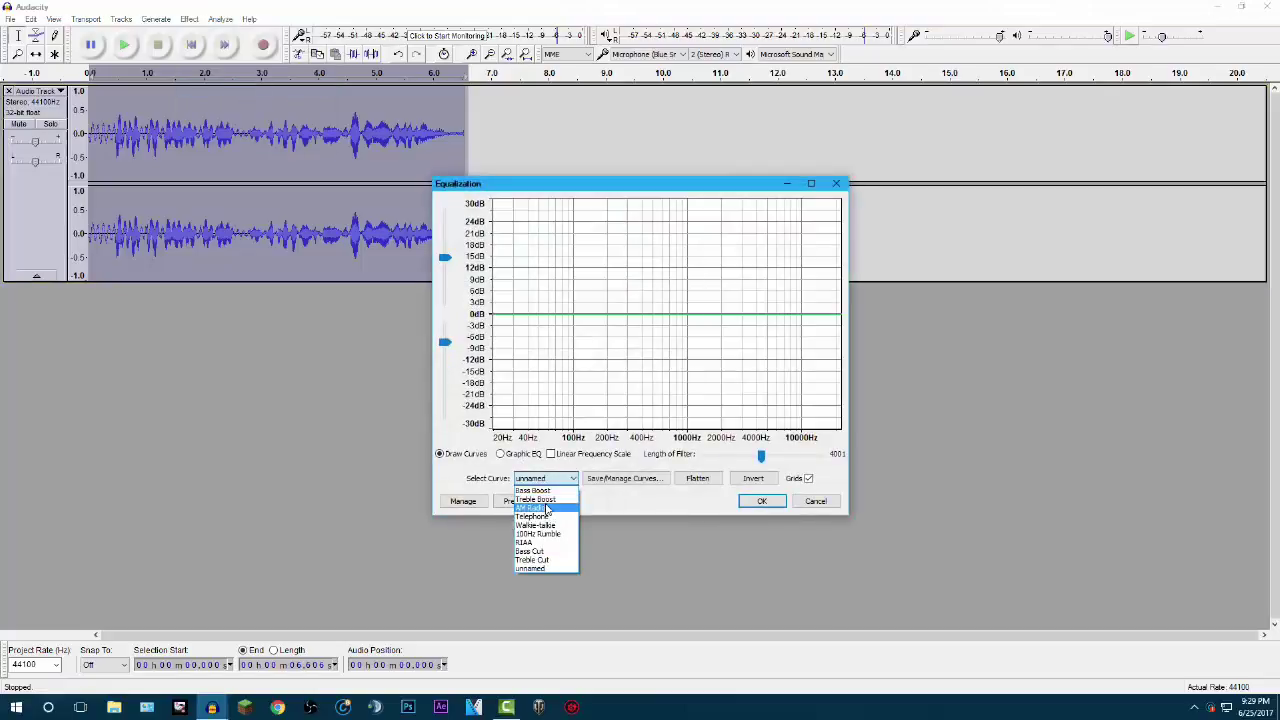
click(548, 505)
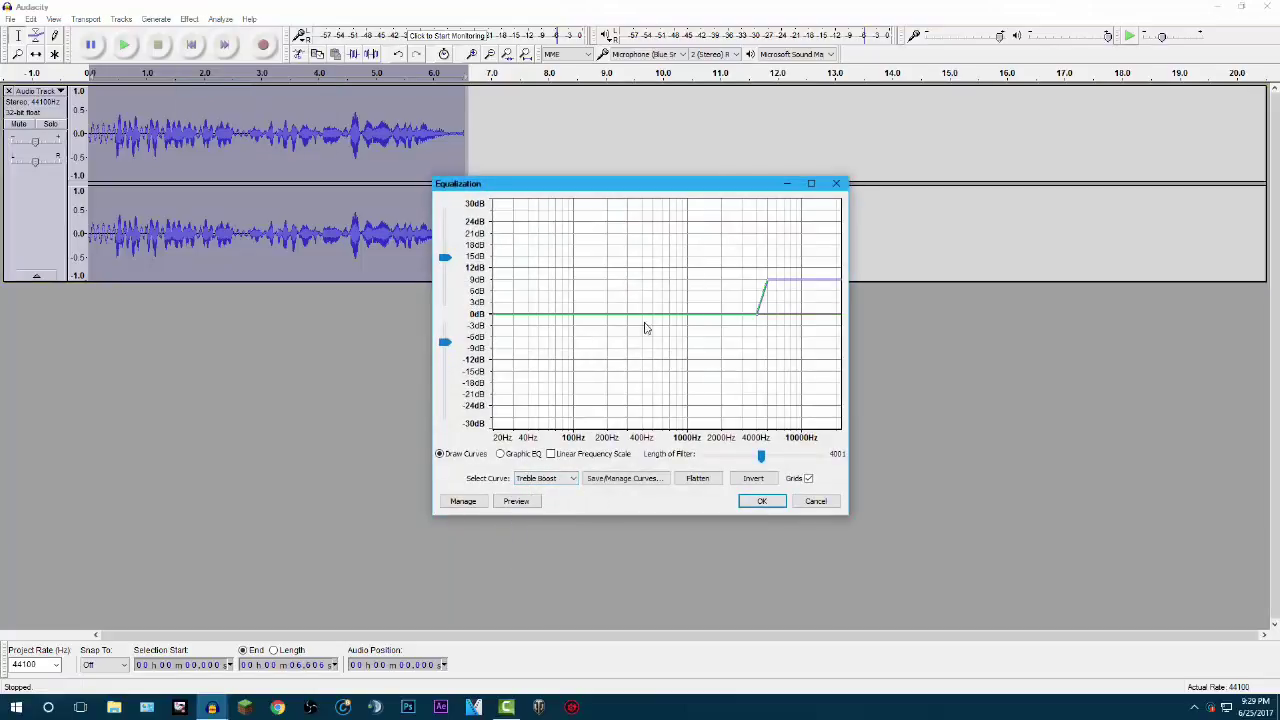
click(762, 501)
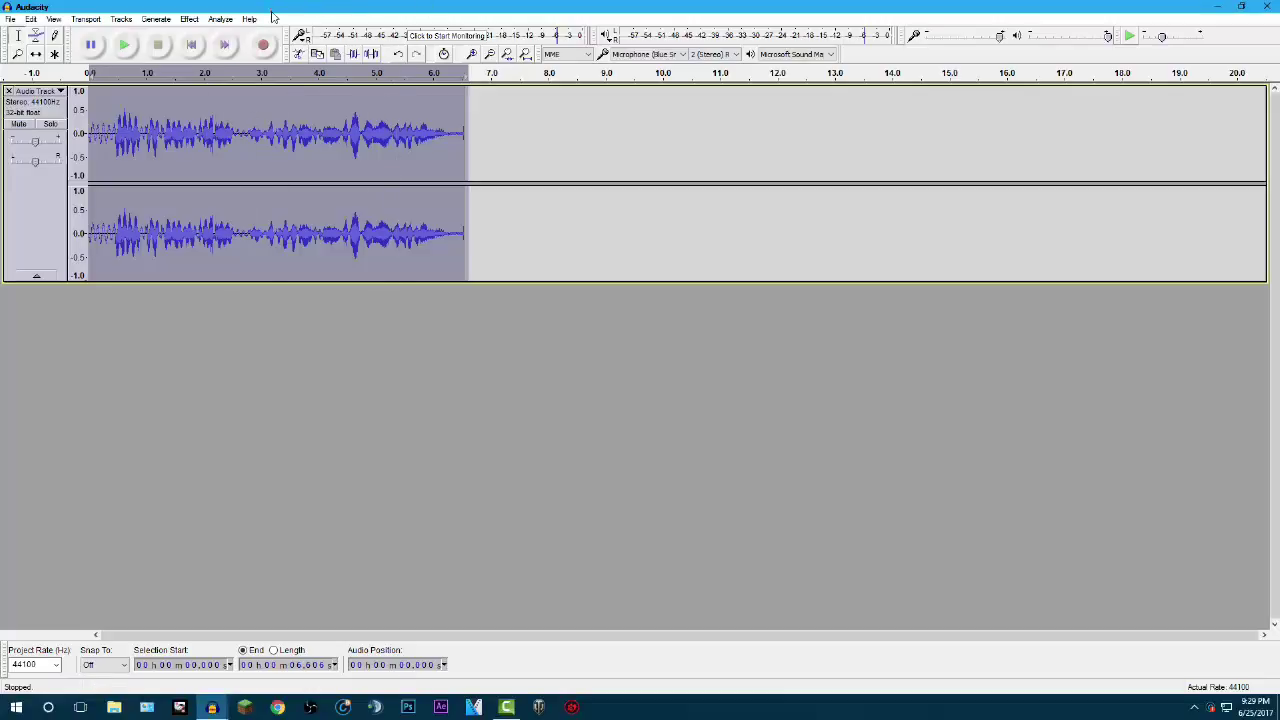
Normalize the recording to a -1.0 dB peak with DC offset removal
click(189, 20)
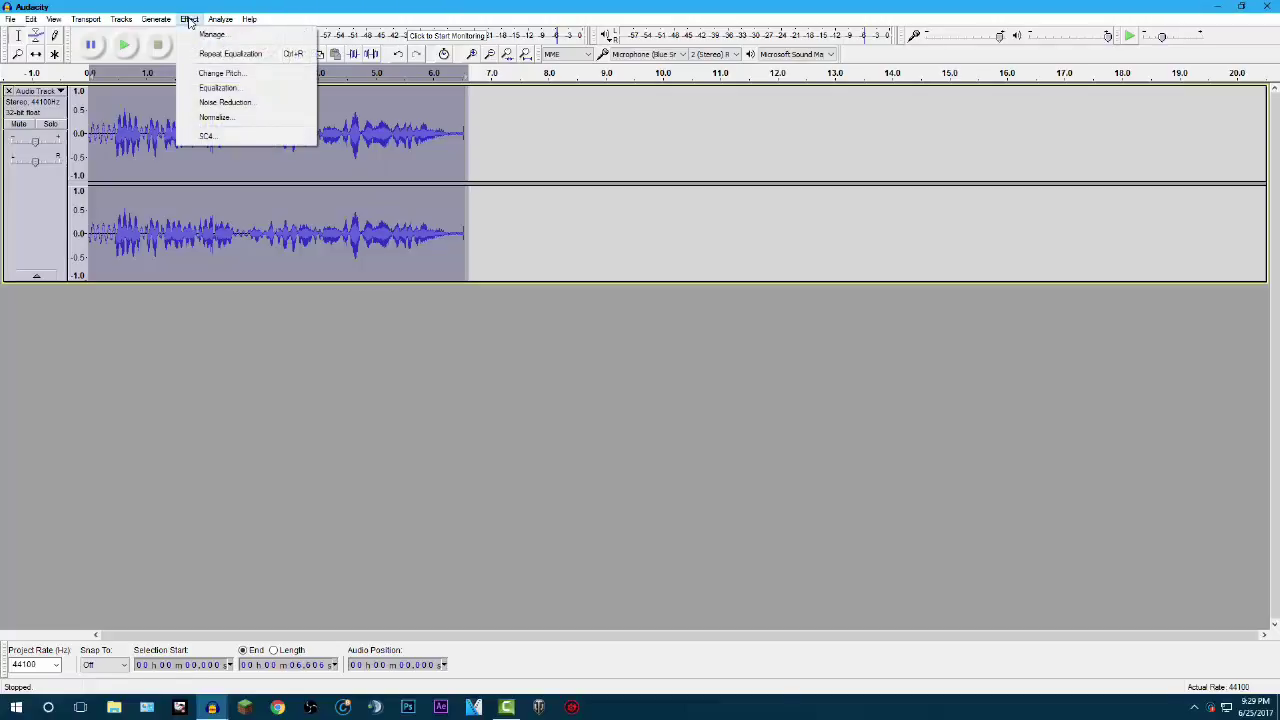
click(214, 117)
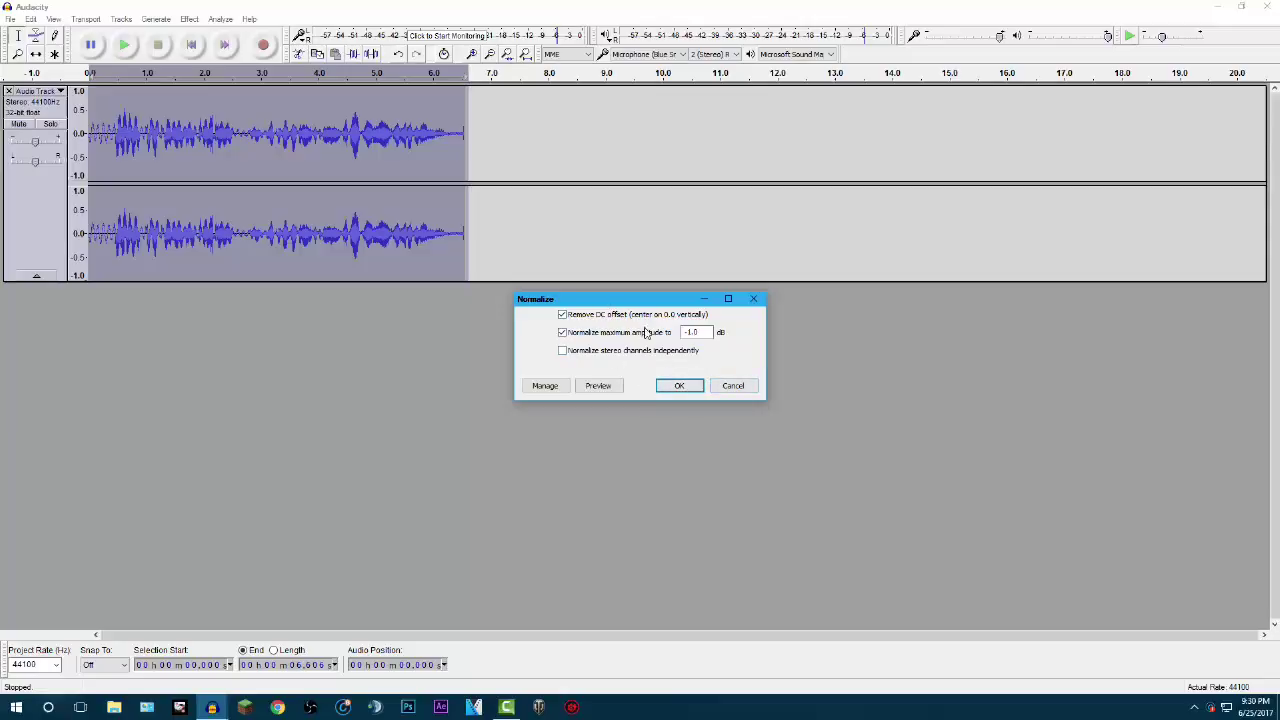
click(676, 386)
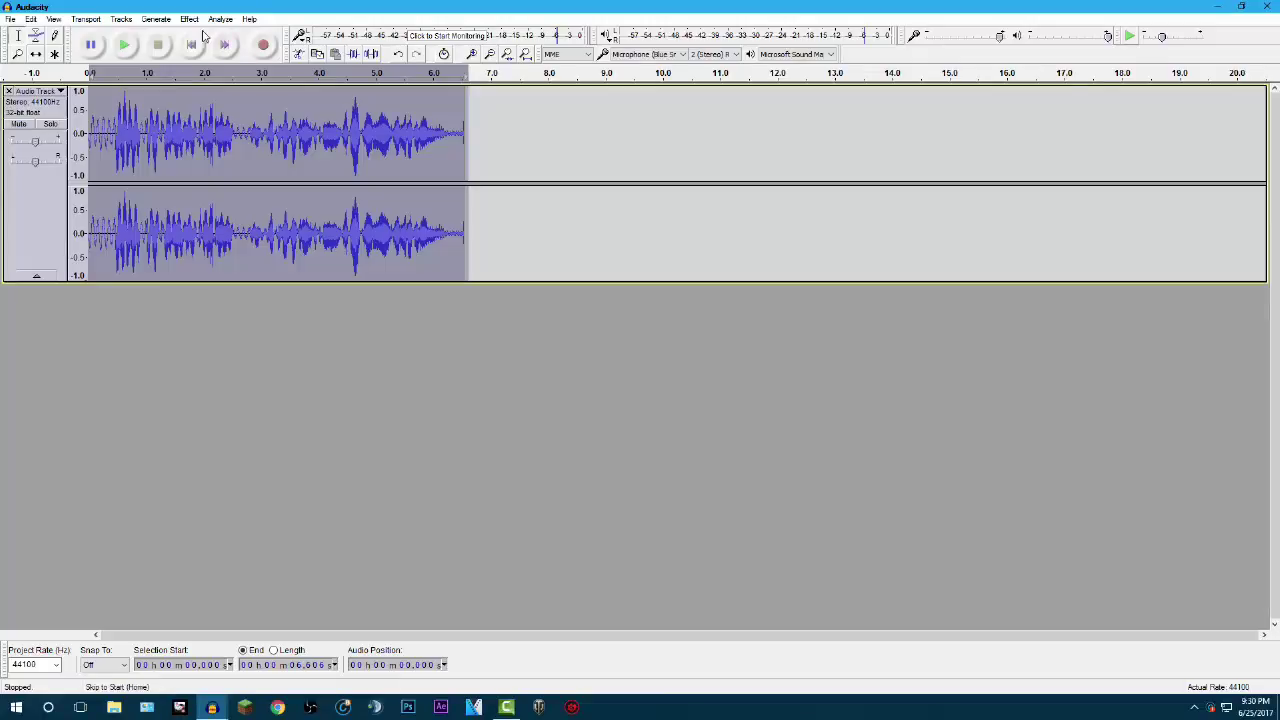
Select the opening silence from 0.000 to 0.418 s as the noise sample
drag(113, 133, 89, 137)
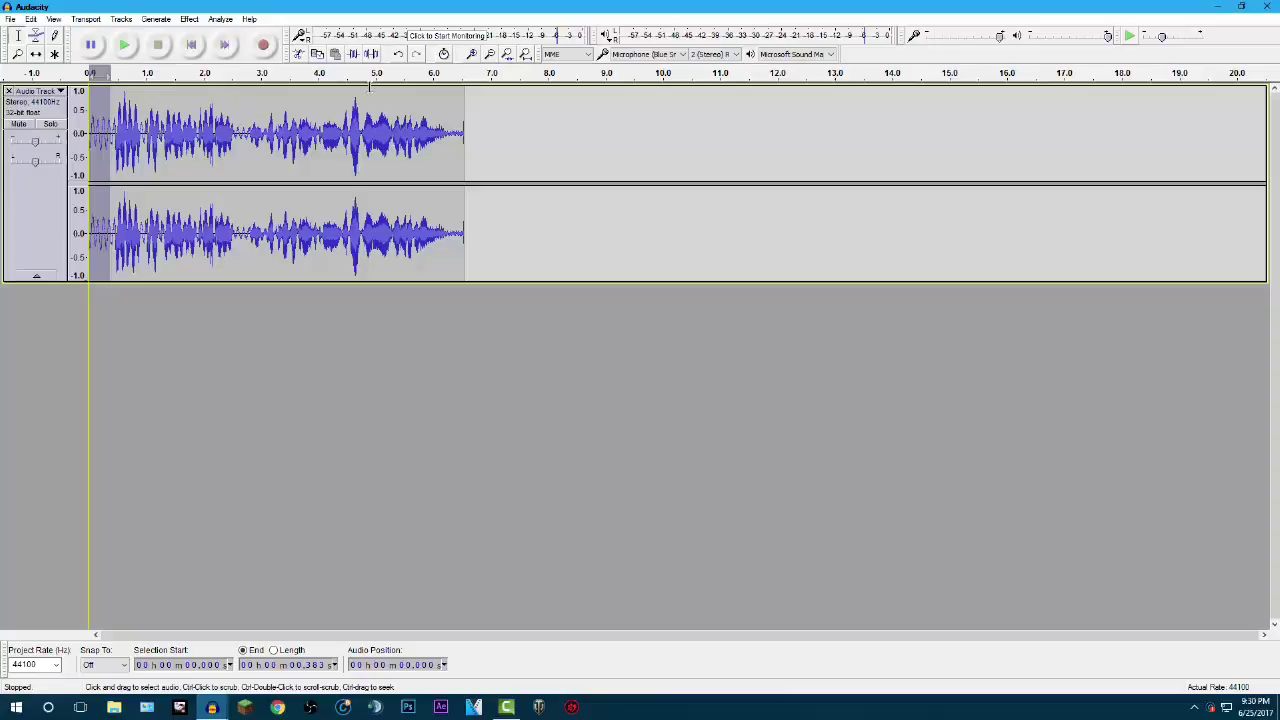
click(272, 151)
drag(111, 136, 88, 140)
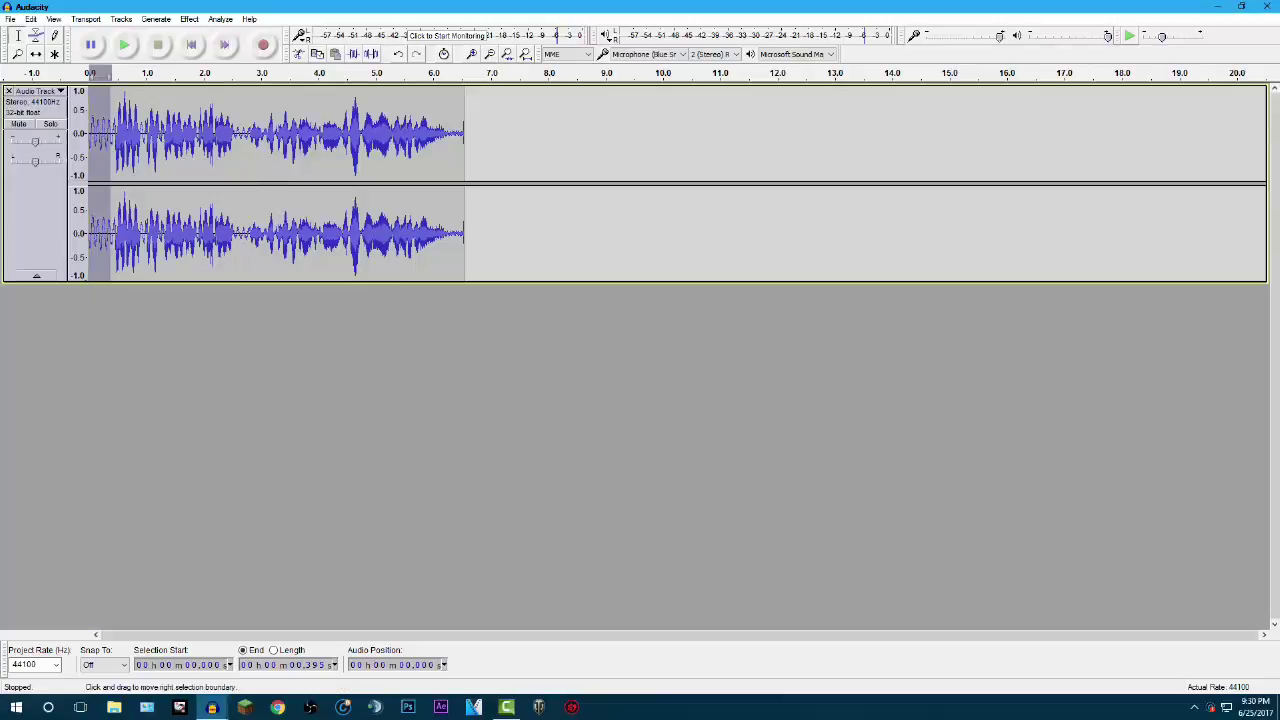
click(111, 136)
drag(111, 136, 88, 140)
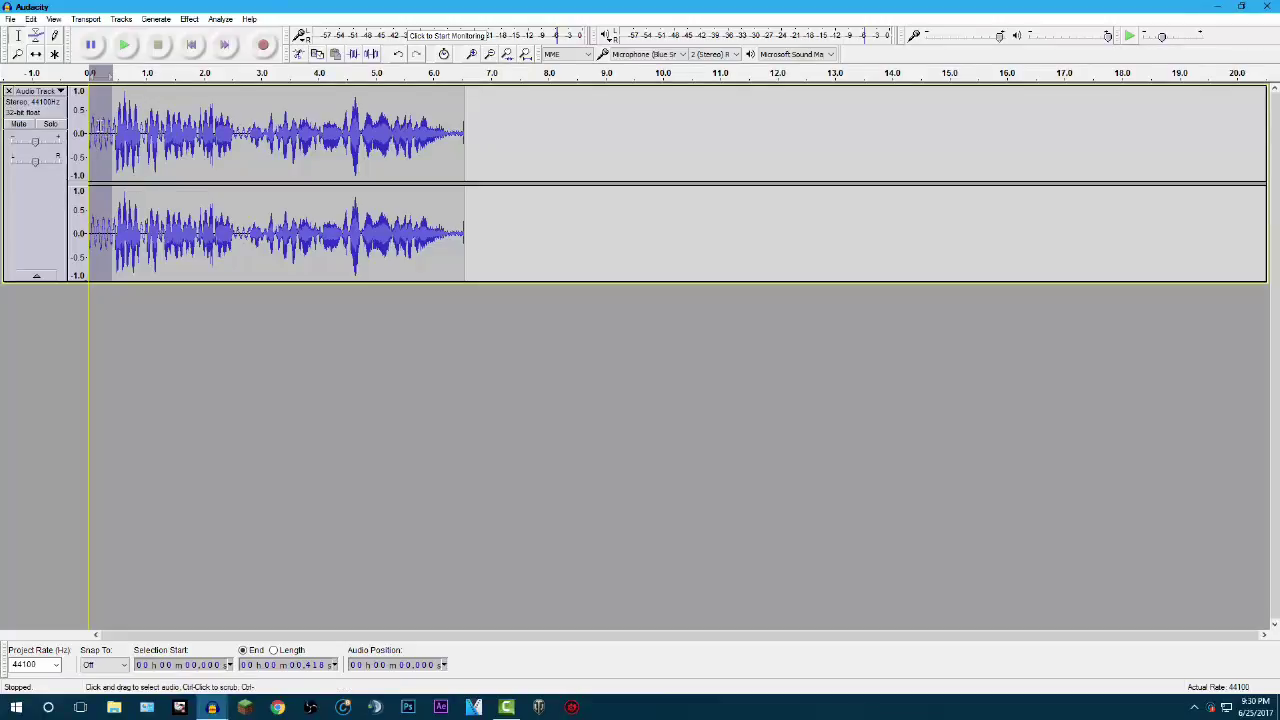
Capture a noise profile from the selected opening silence with Noise Reduction
click(188, 20)
click(232, 103)
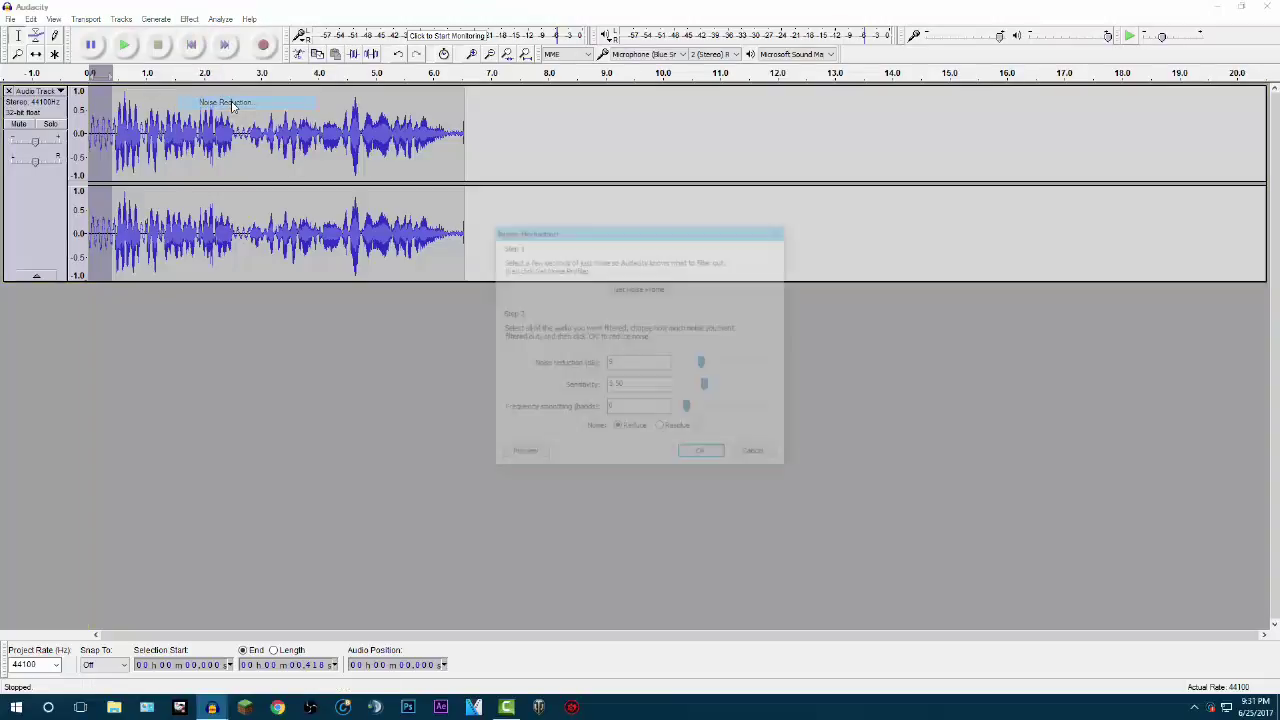
click(627, 290)
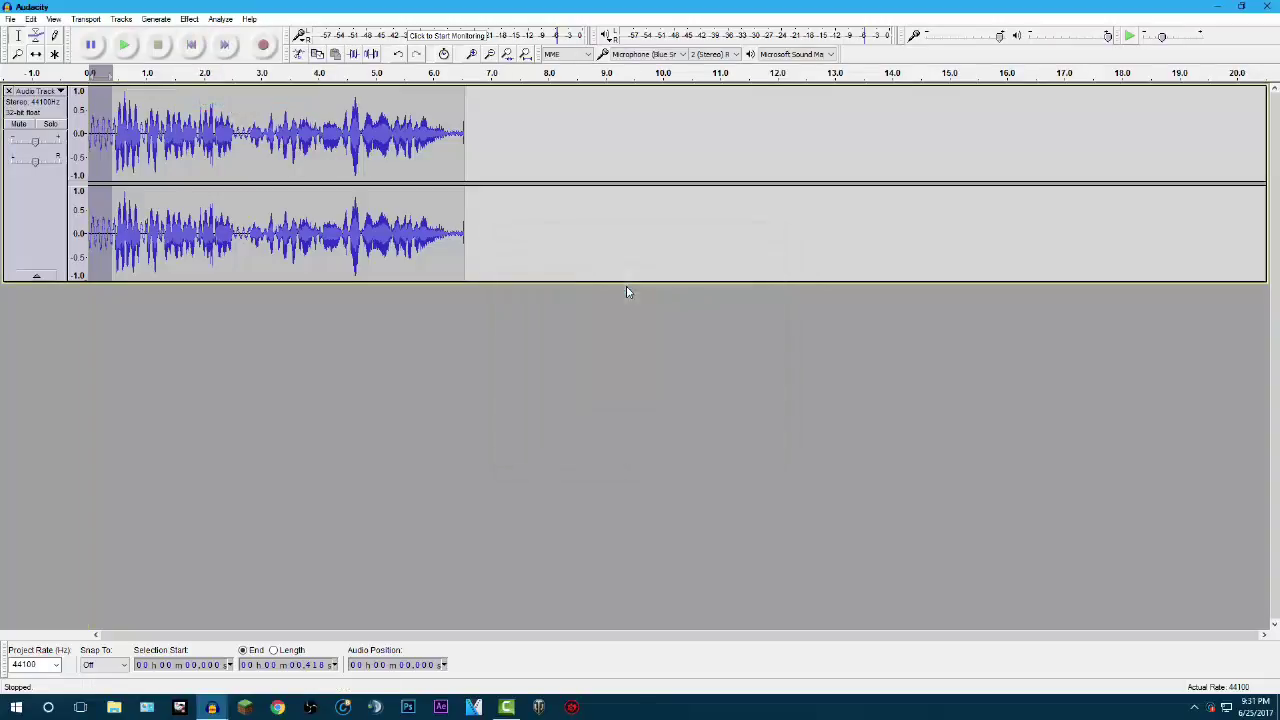
Apply 9 dB noise reduction at sensitivity 5.50 to the whole recording
click(164, 132)
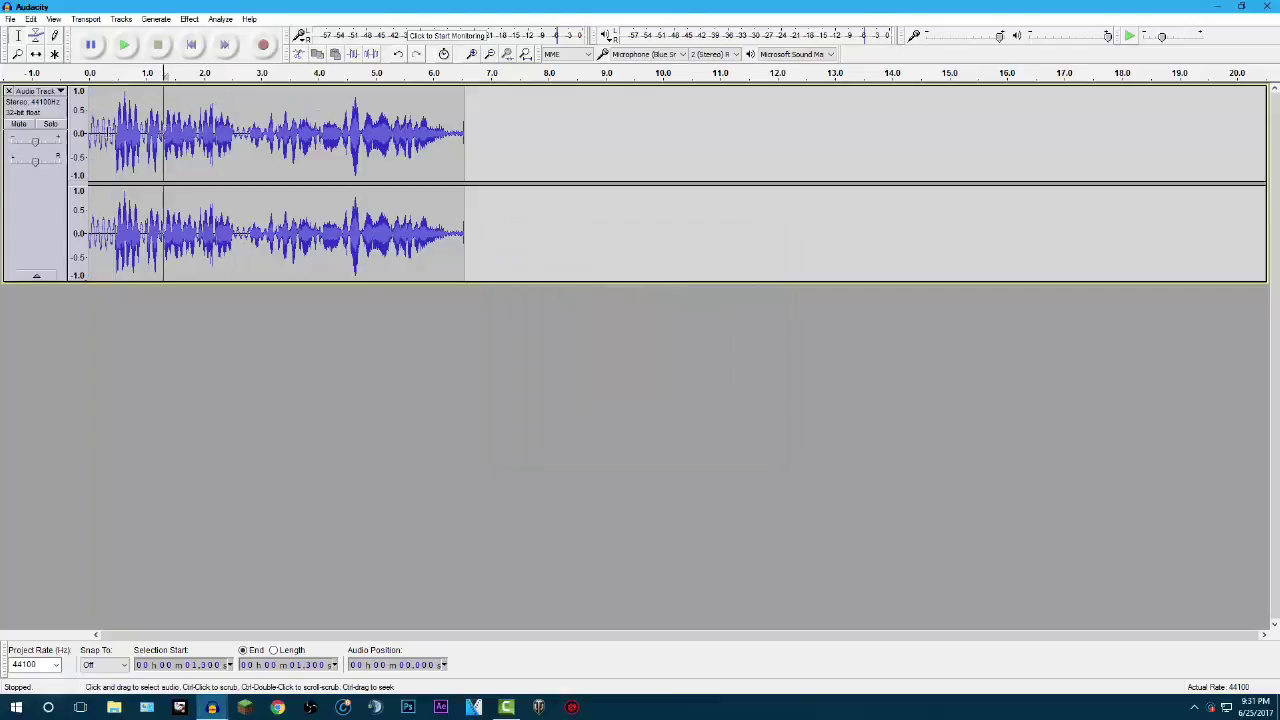
drag(500, 137, 88, 137)
click(297, 137)
click(266, 137)
click(189, 19)
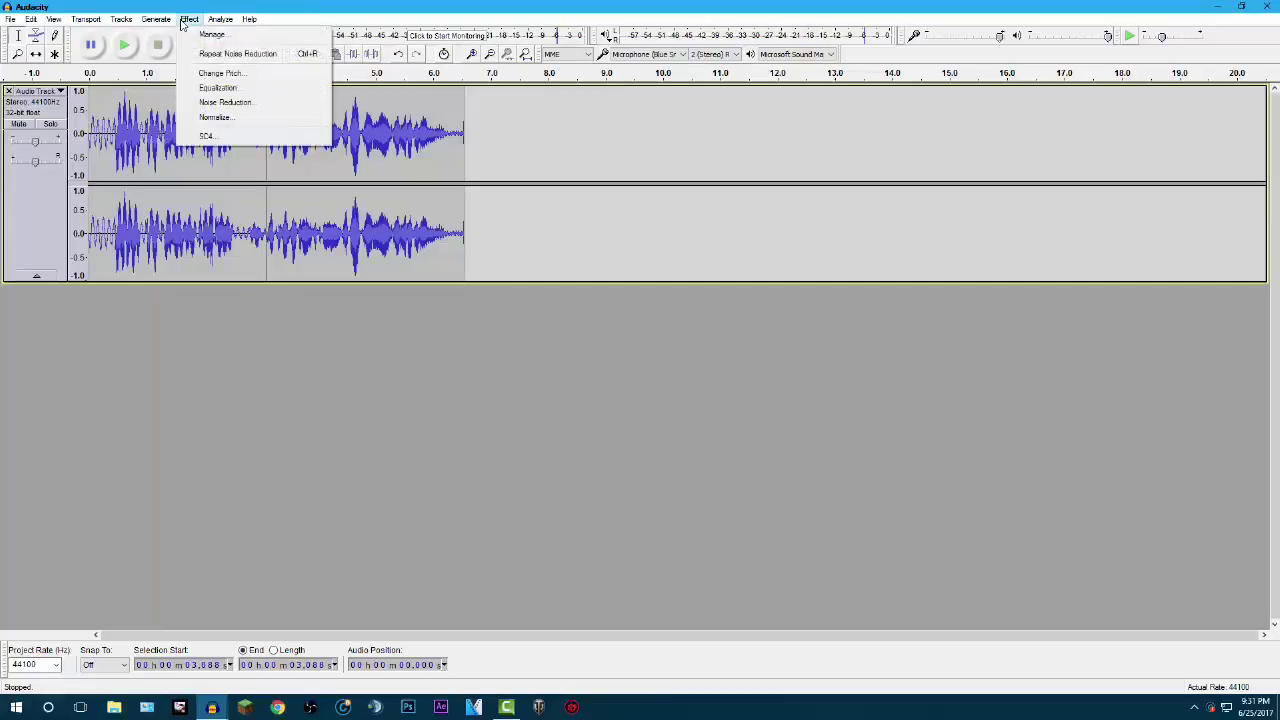
click(222, 102)
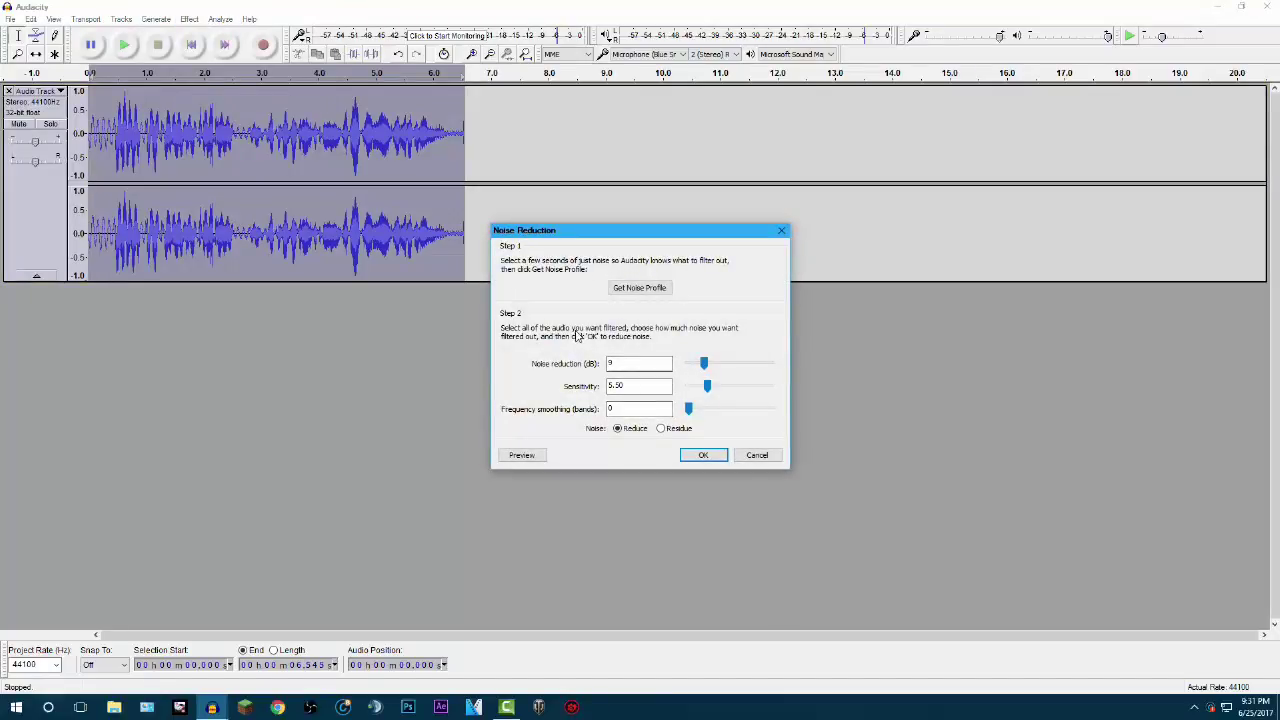
click(613, 363)
text(9)
click(632, 388)
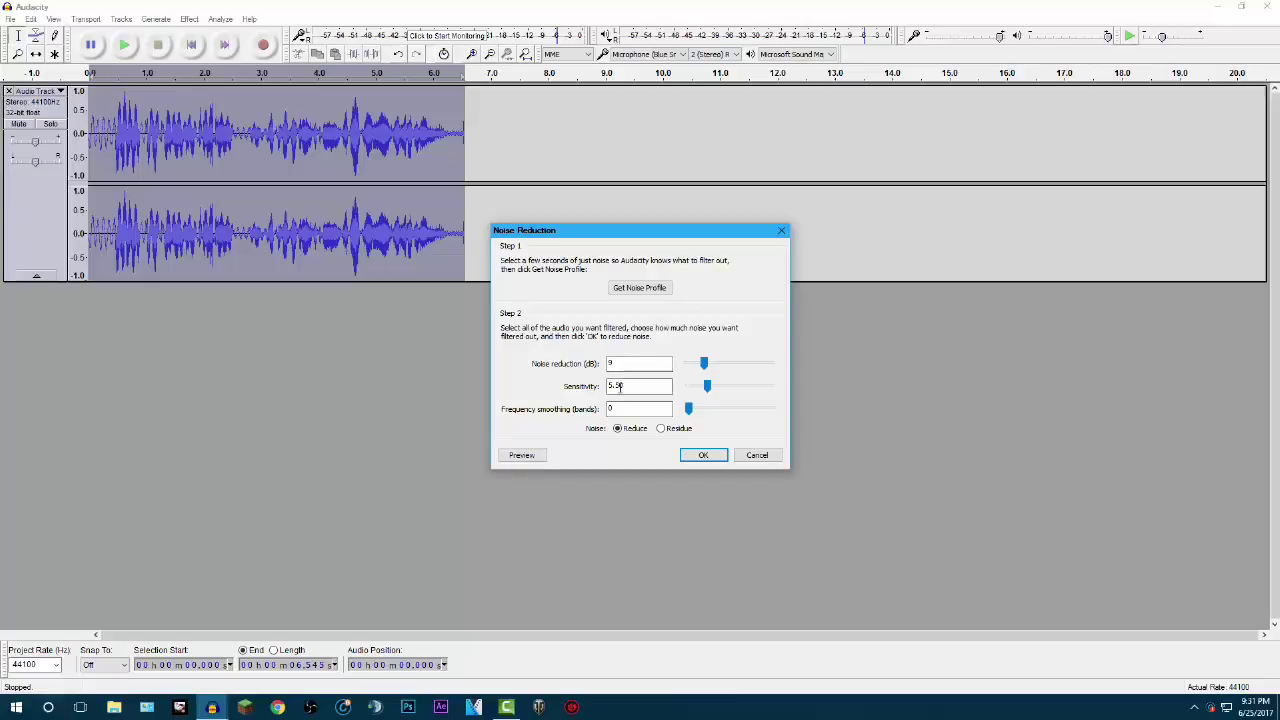
click(704, 456)
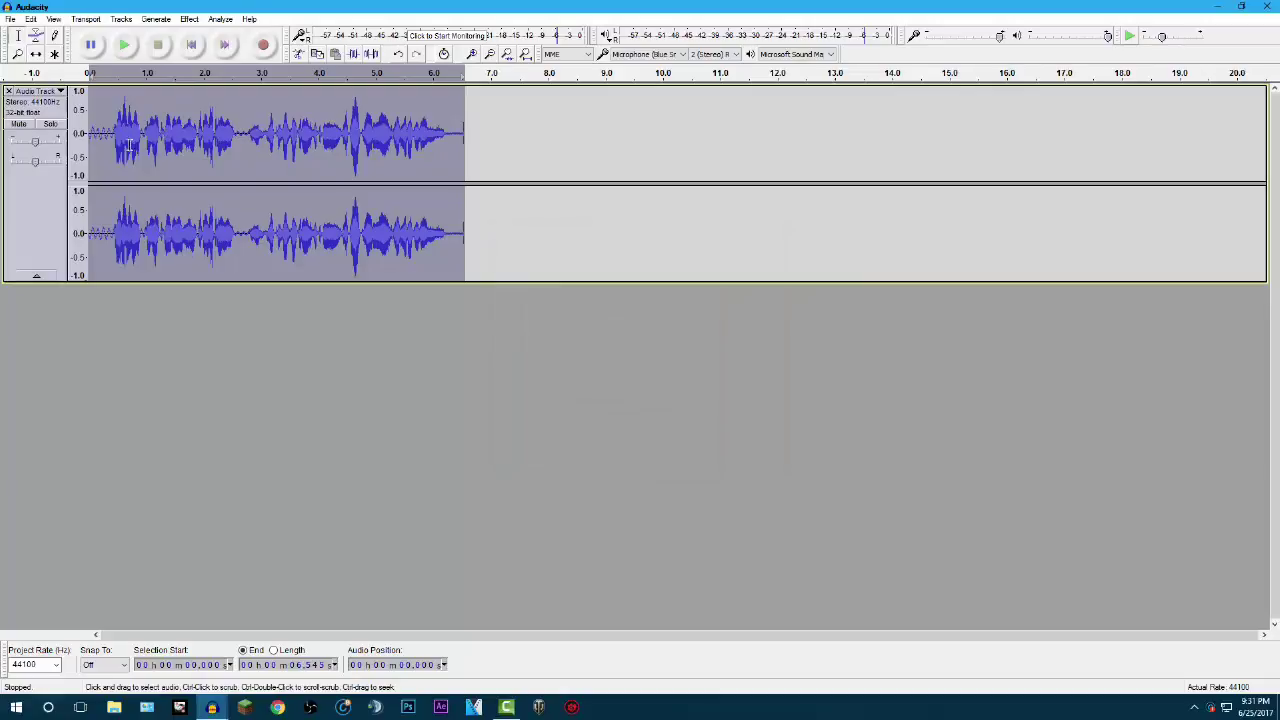
click(80, 128)
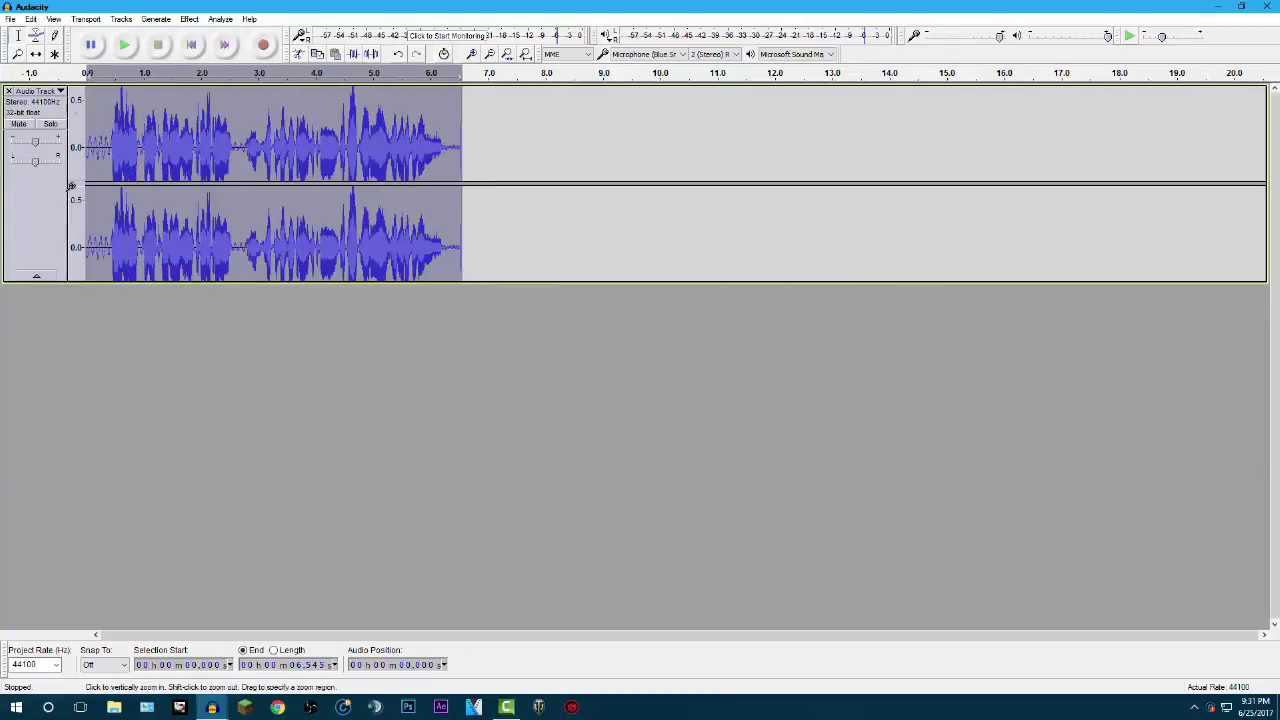
shift+click(76, 139)
drag(103, 135, 109, 136)
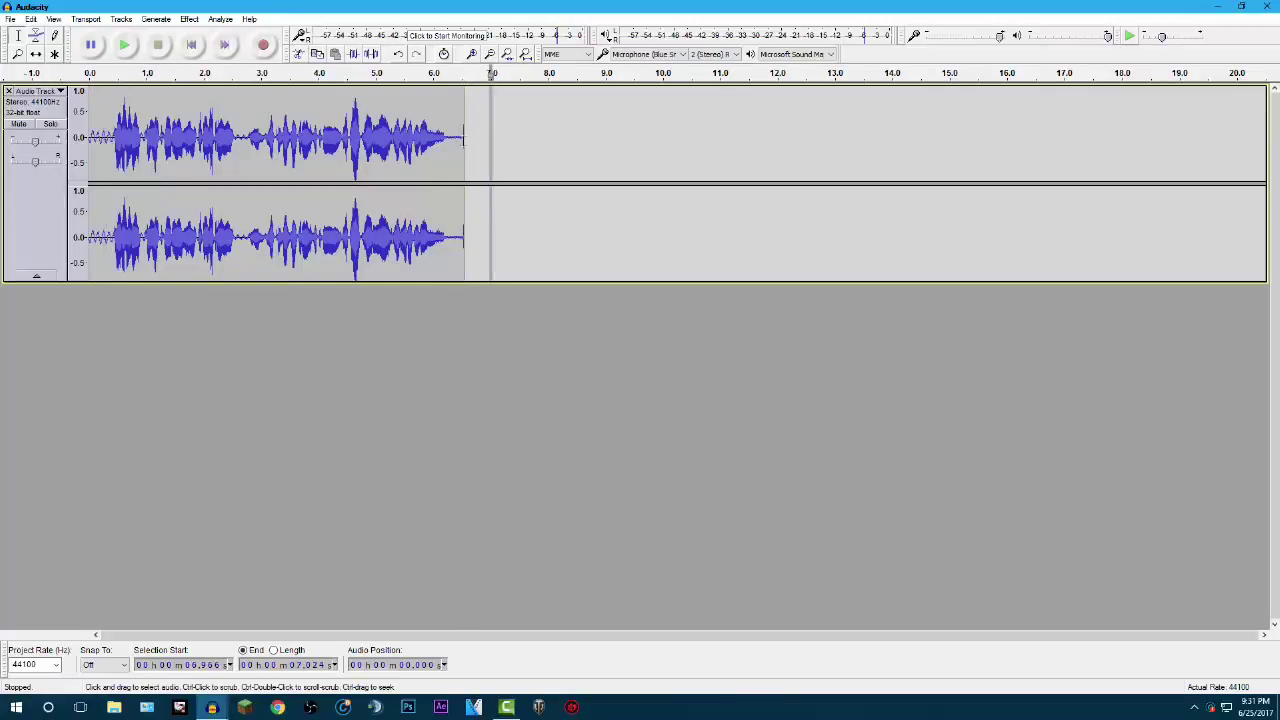
click(470, 138)
double_click(463, 140)
click(463, 140)
double_click(463, 140)
click(463, 140)
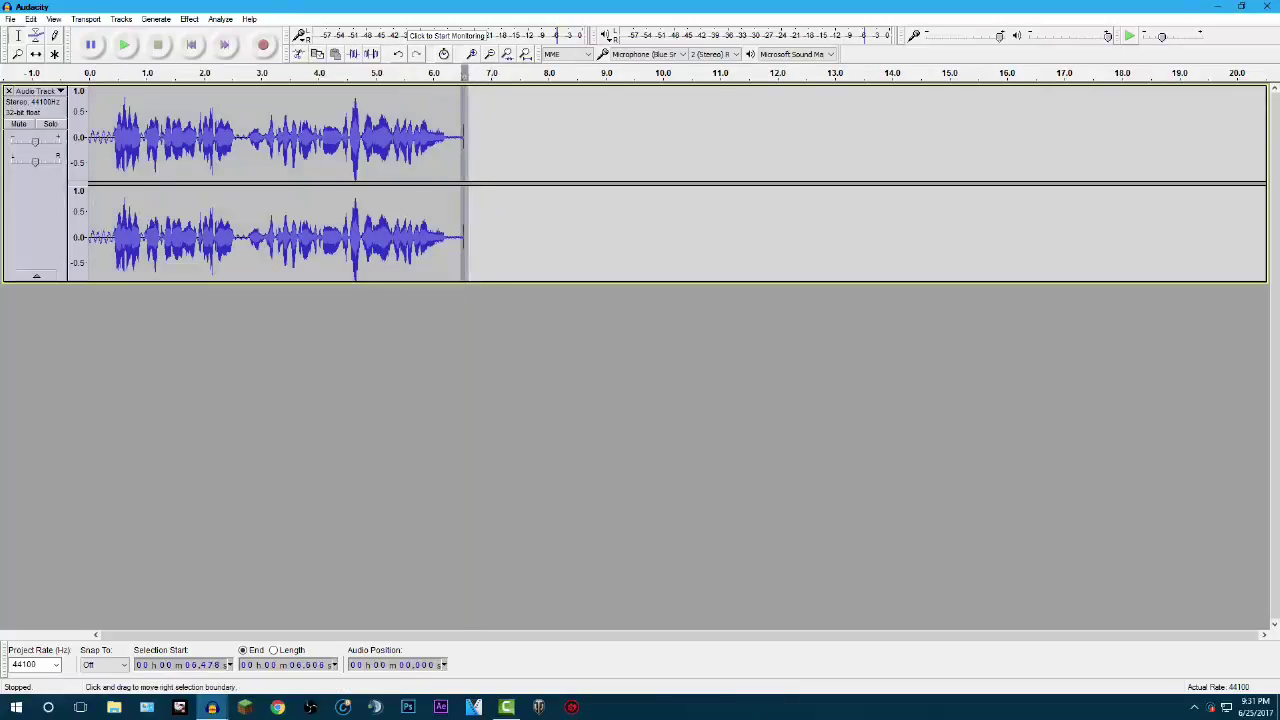
click(461, 140)
drag(457, 143, 450, 143)
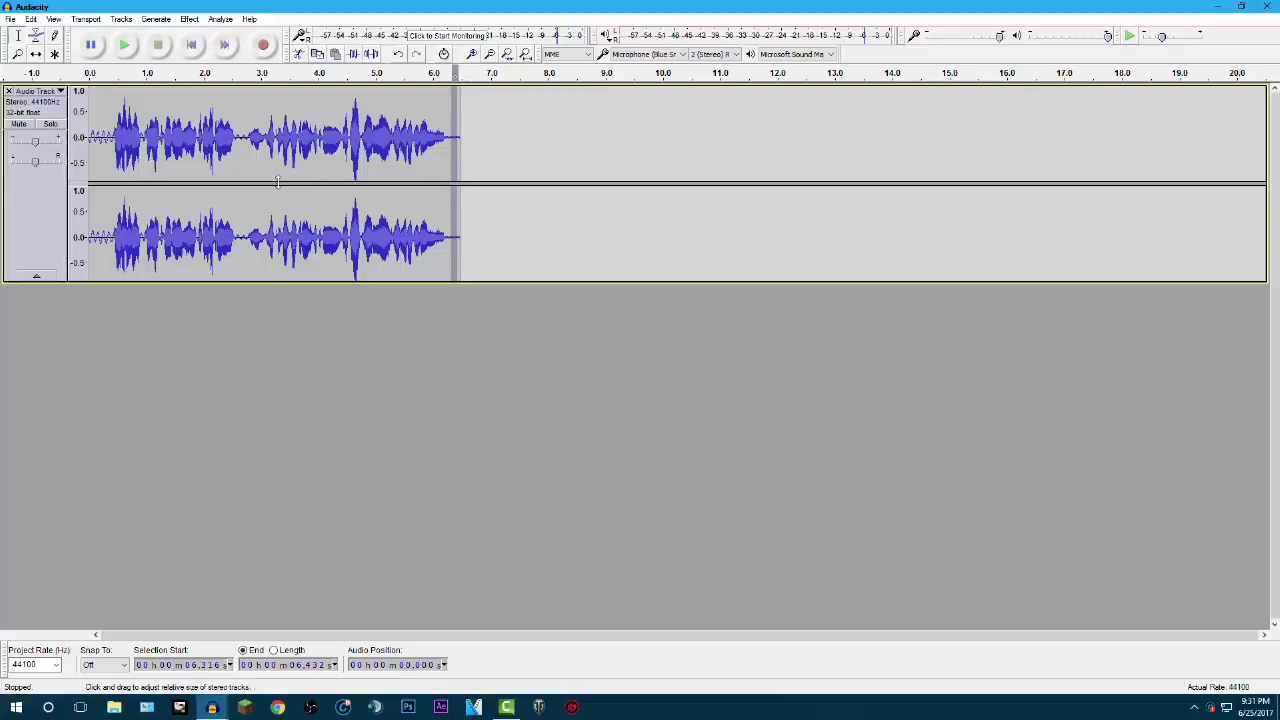
click(94, 132)
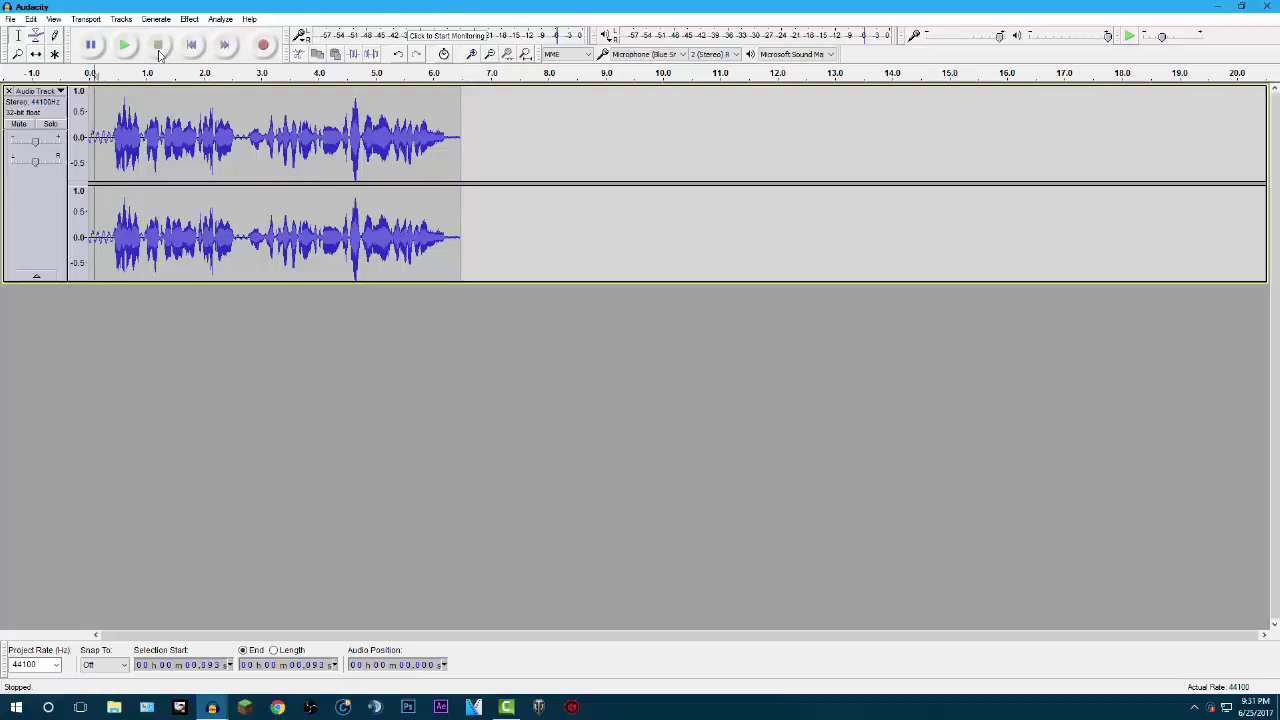
click(124, 46)
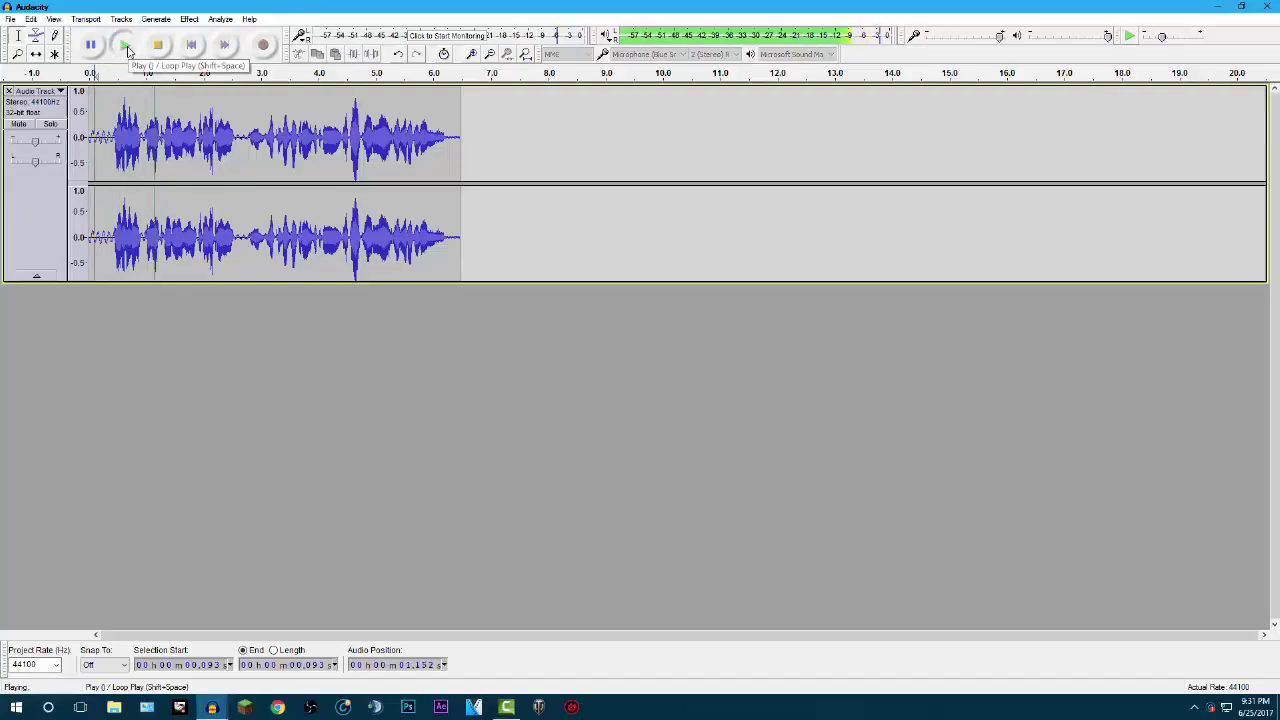